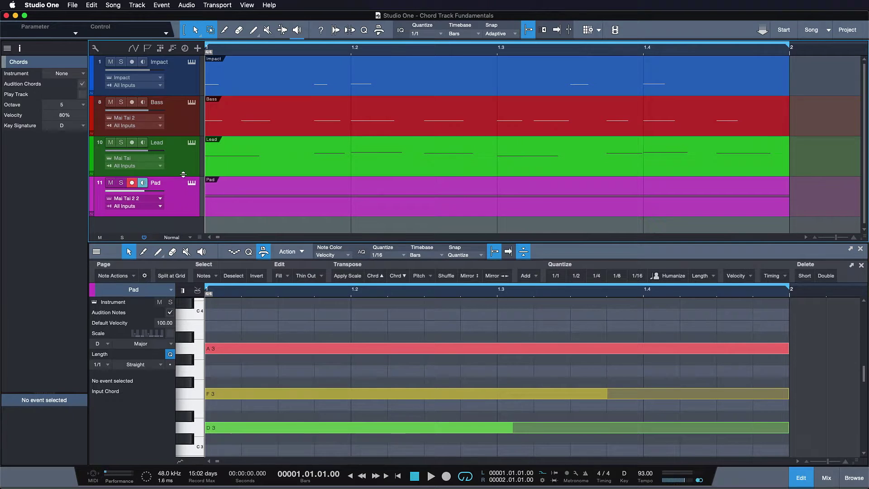
Show the chord track, audition a D chord in bar 1, then delete it.
{"action": "left_click", "coordinate": [172, 49]}
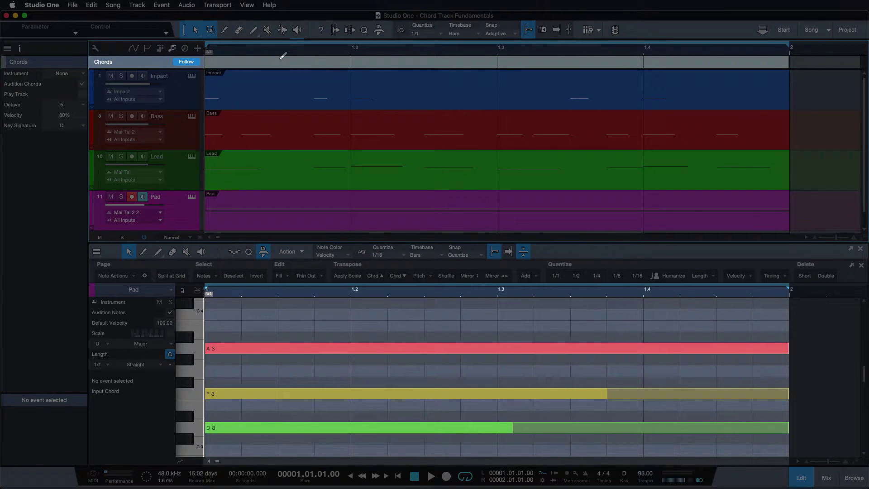
{"action": "left_click", "coordinate": [281, 58]}
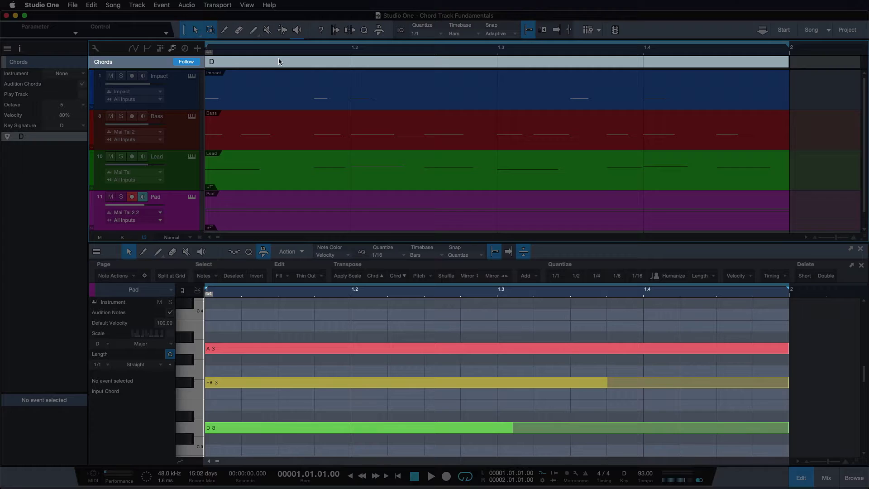
{"action": "key", "text": "space"}
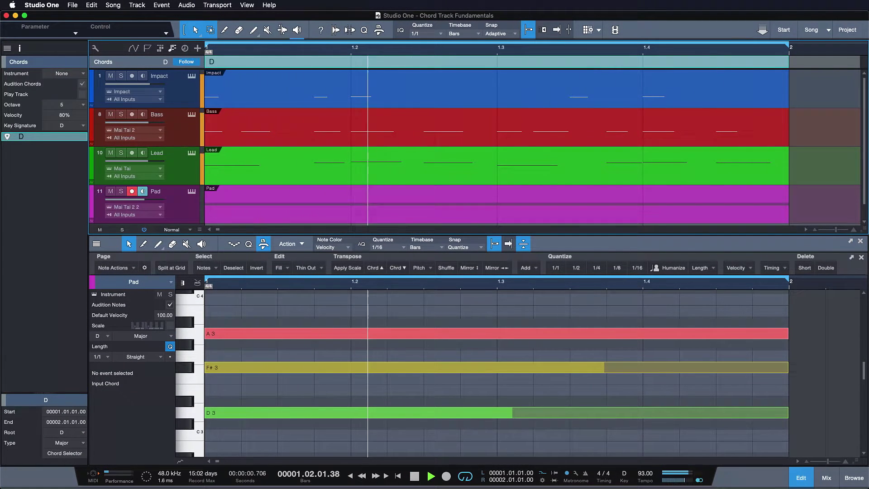
{"action": "key", "text": "BackSpace"}
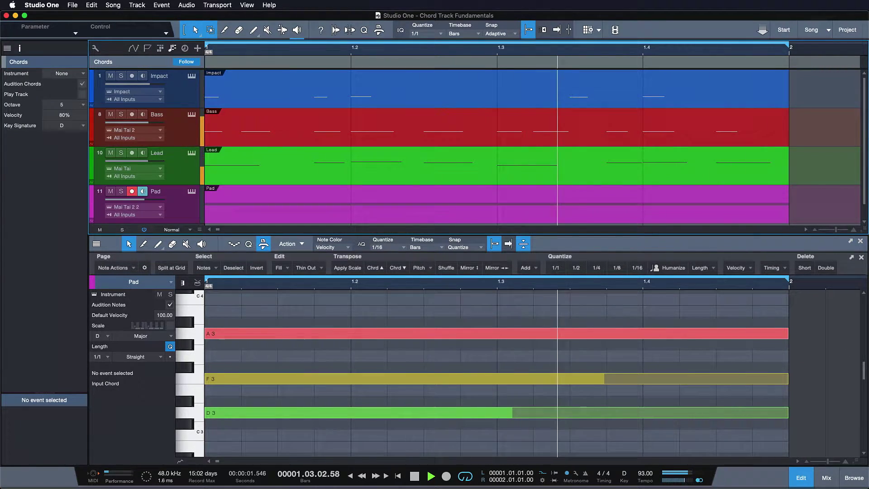
{"action": "key", "text": "space"}
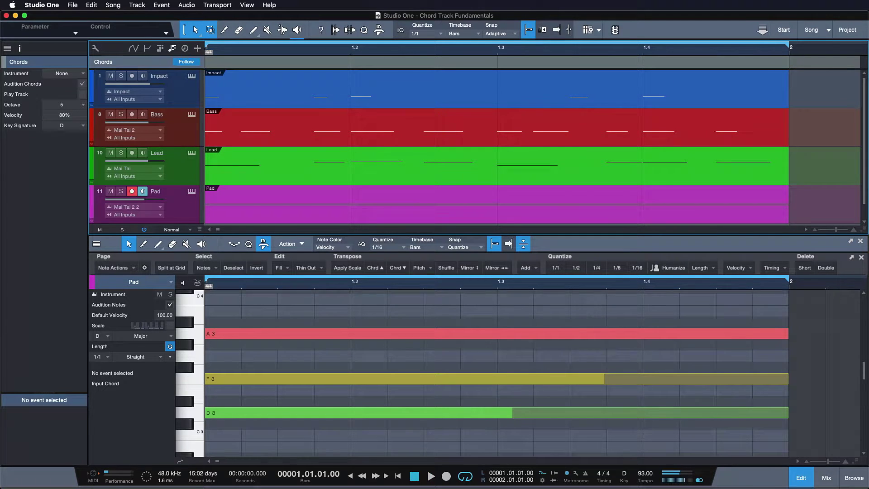
Add a chord over bar 1, rename it to Dm, then rename it to C major.
{"action": "double_click", "coordinate": [278, 58]}
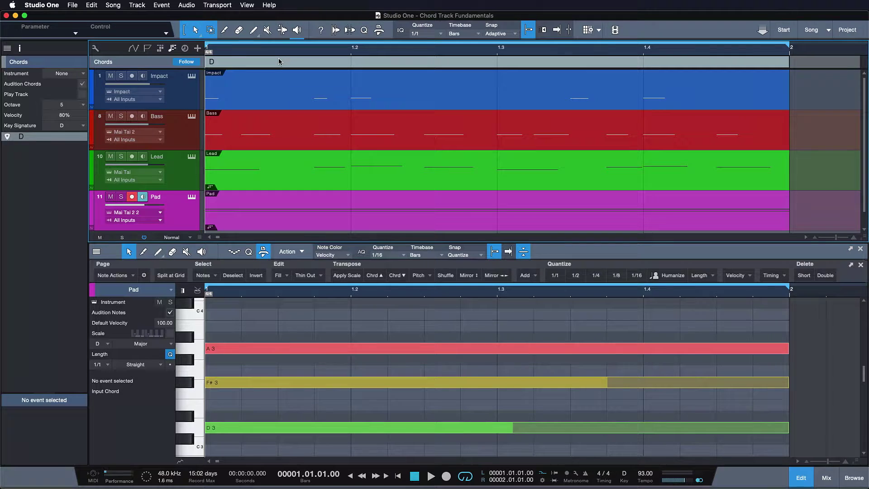
{"action": "right_click", "coordinate": [279, 58]}
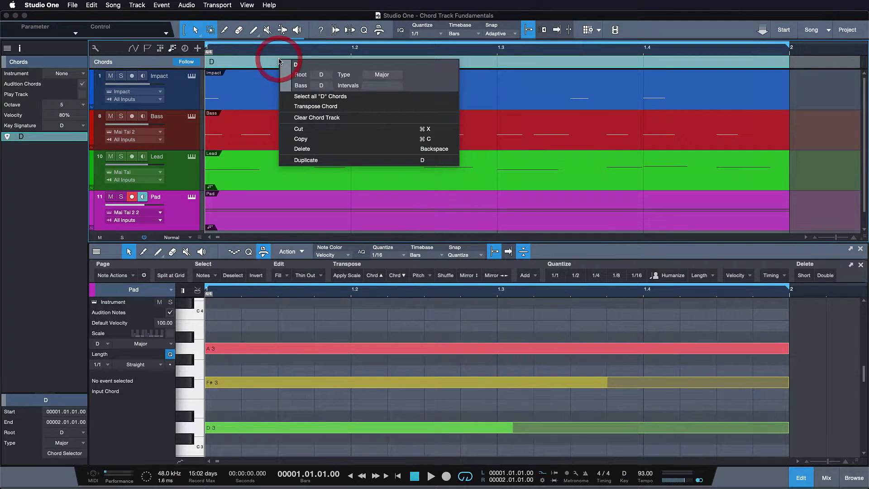
{"action": "left_click", "coordinate": [296, 65]}
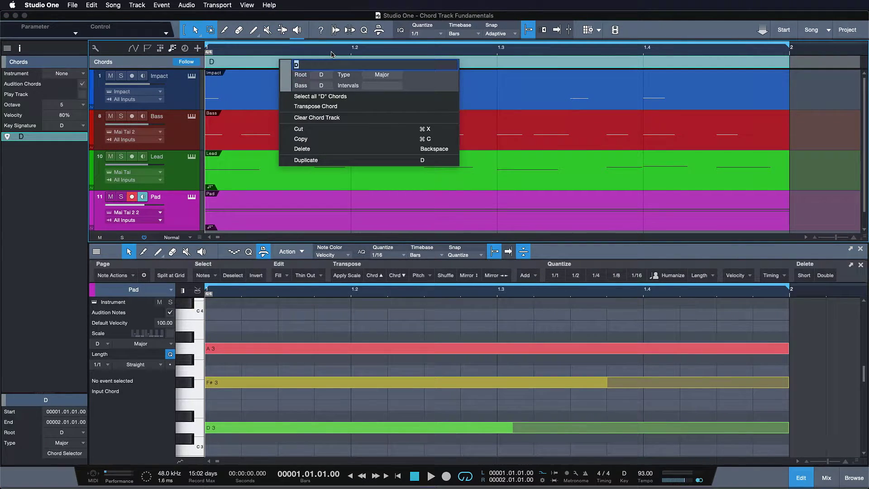
{"action": "type", "text": "D"}
{"action": "key", "text": "Return"}
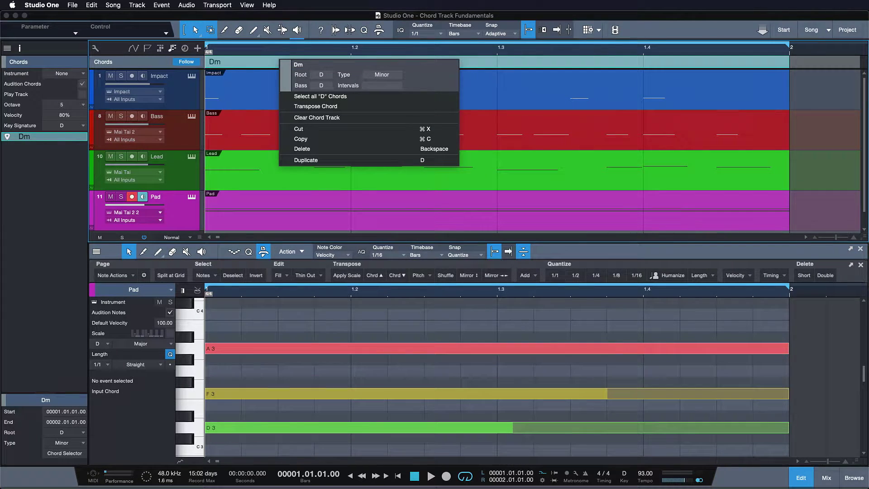
{"action": "left_click", "coordinate": [331, 63]}
{"action": "type", "text": "C"}
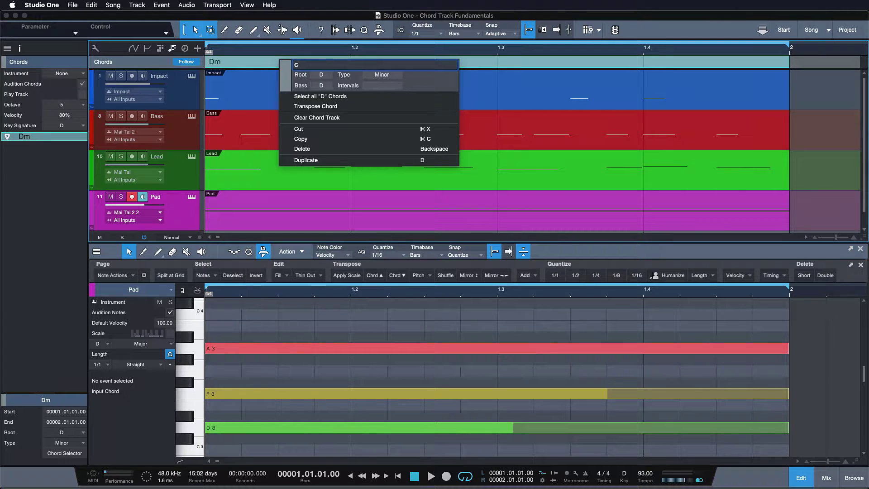
{"action": "key", "text": "Return"}
In the Chord Selector, audition G and Bm, then use Instrument Input to set D5.
{"action": "double_click", "coordinate": [365, 63]}
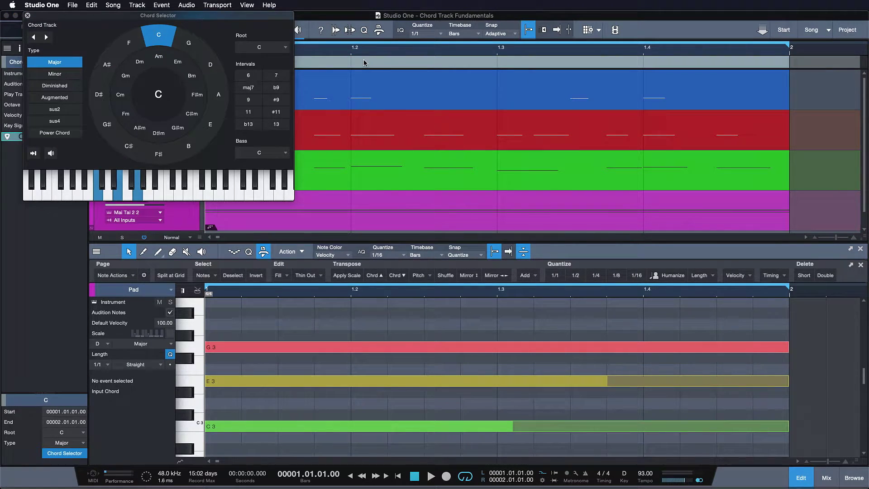
{"action": "left_click", "coordinate": [188, 42]}
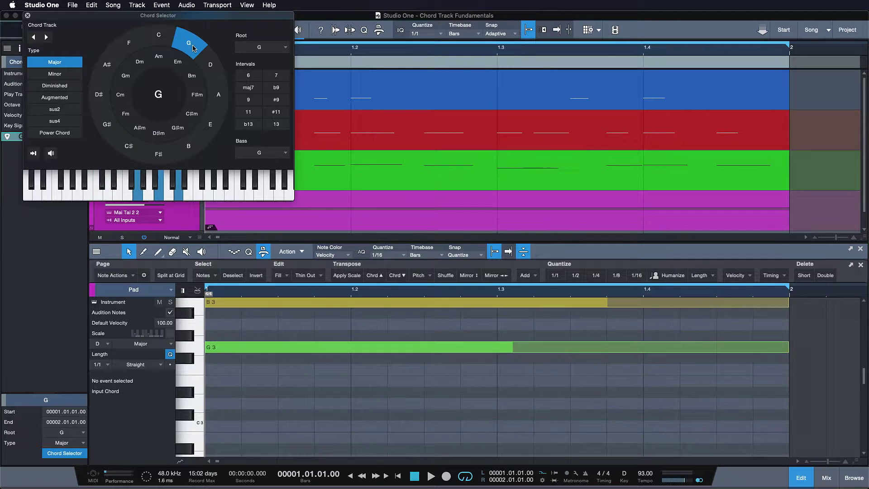
{"action": "left_click", "coordinate": [199, 77]}
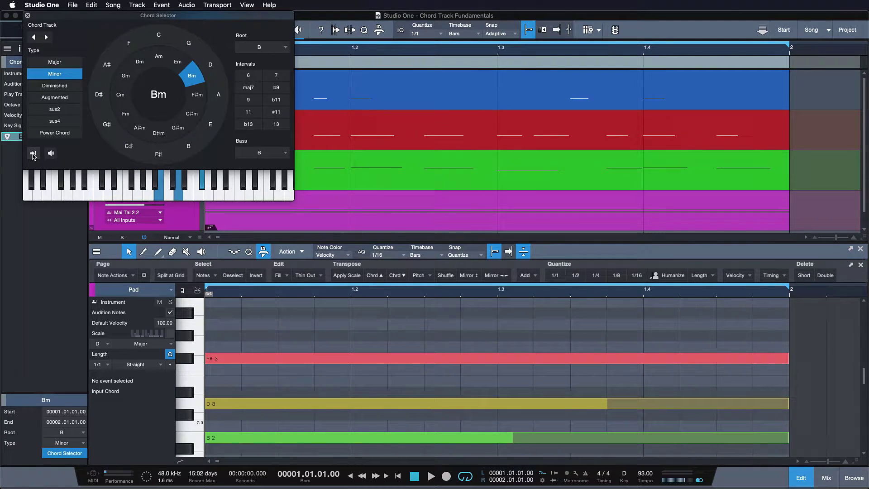
{"action": "left_click", "coordinate": [33, 154]}
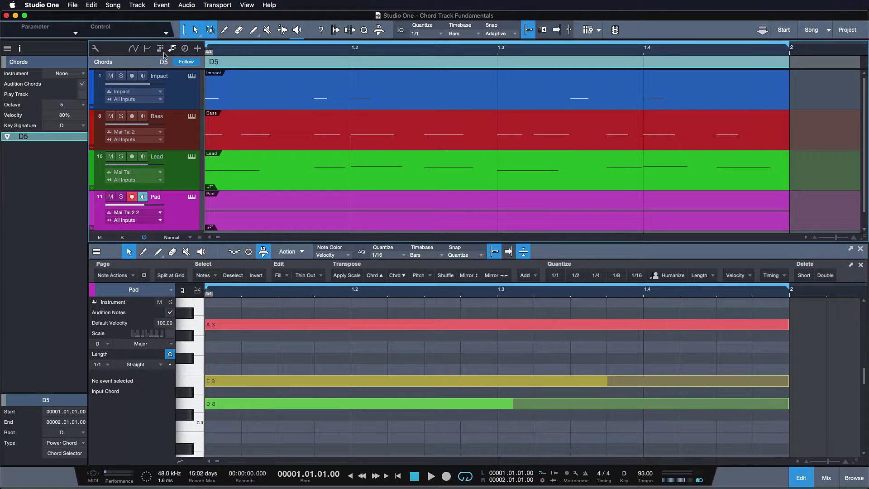
Show the arranger track with an Intro section over bar 1 and hide the note editor.
{"action": "left_click", "coordinate": [160, 48]}
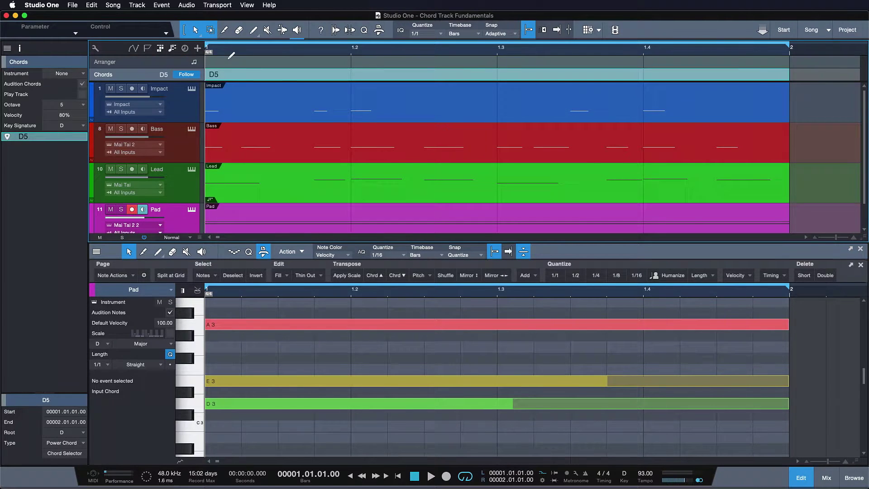
{"action": "left_click", "coordinate": [228, 59]}
{"action": "left_click", "coordinate": [229, 65]}
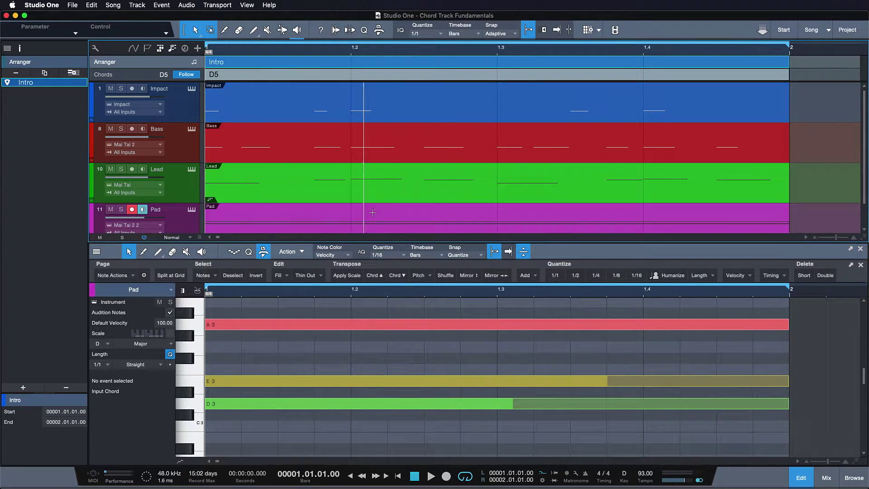
{"action": "left_click", "coordinate": [800, 478]}
{"action": "key", "text": "w"}
{"action": "key", "text": "w"}
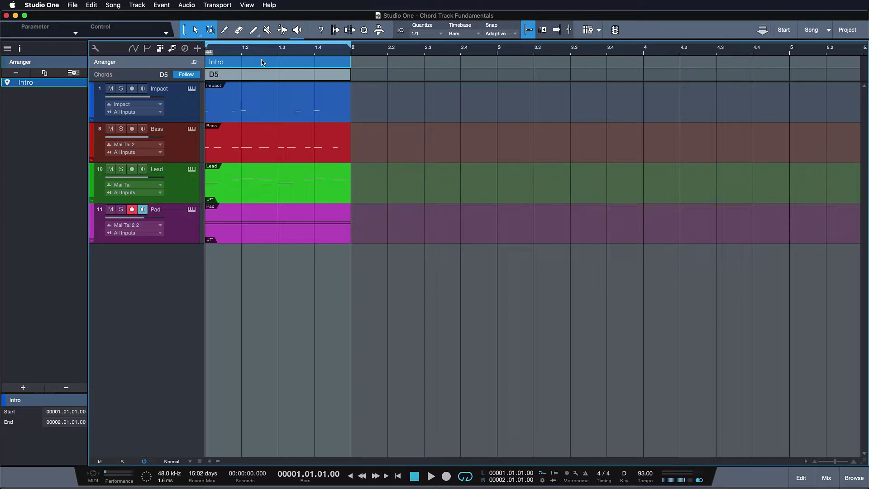
Copy Intro to bar 2 and delete that range, then select the D5 chord event.
{"action": "left_click_drag", "start_coordinate": [262, 62], "coordinate": [409, 66]}
{"action": "right_click", "coordinate": [408, 67]}
{"action": "left_click", "coordinate": [445, 112]}
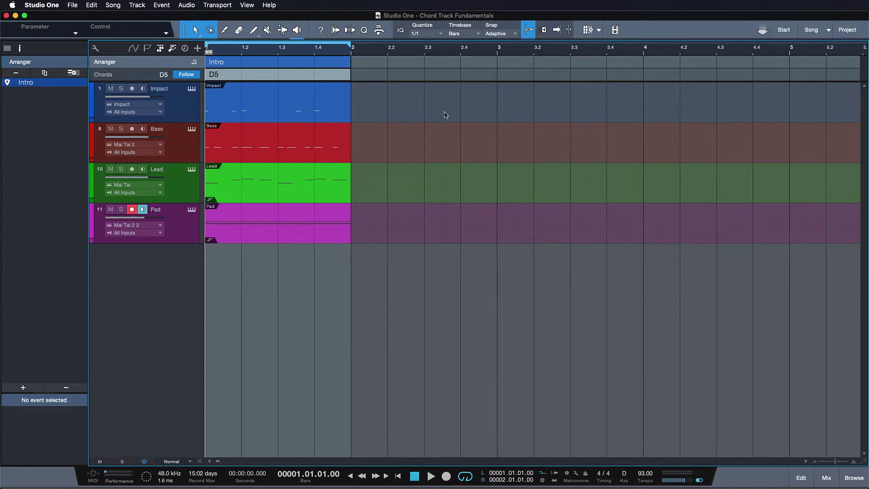
{"action": "left_click", "coordinate": [141, 74]}
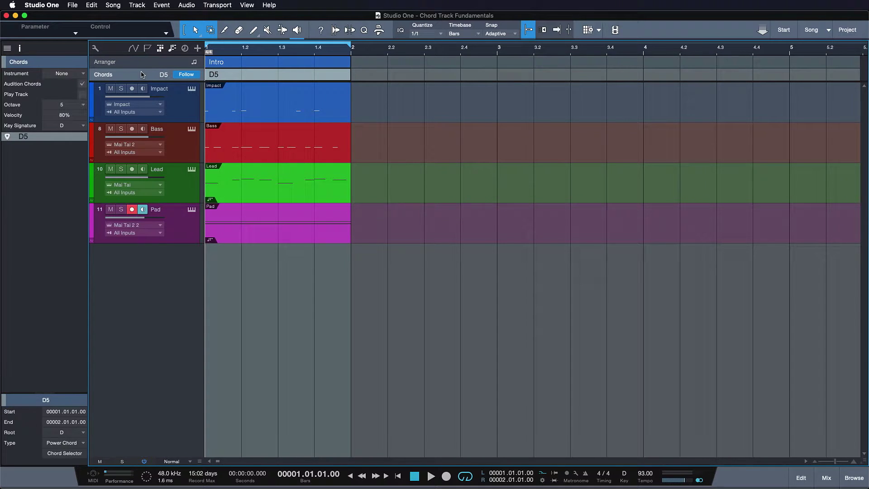
{"action": "left_click", "coordinate": [247, 72]}
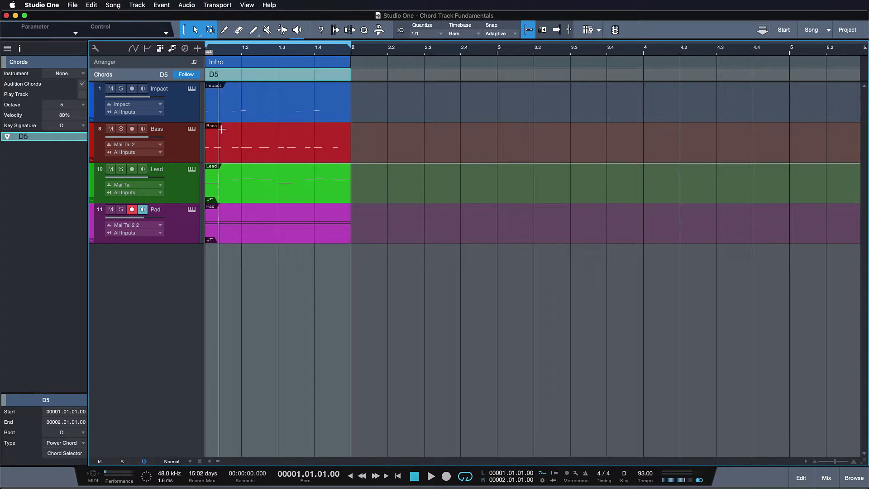
{"action": "key", "text": "shift+s"}
Open the Impact notes and audition A5, B5, F#5 and E5 before returning the chord to D5.
{"action": "left_click", "coordinate": [177, 106]}
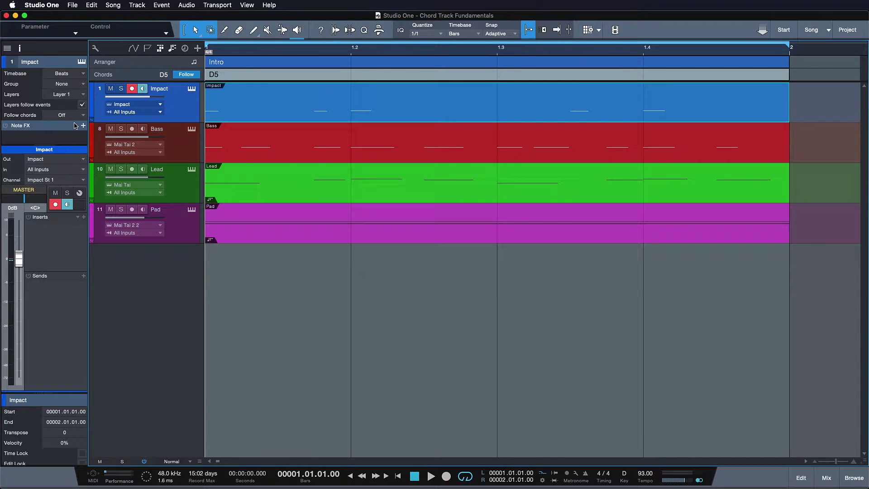
{"action": "double_click", "coordinate": [245, 110]}
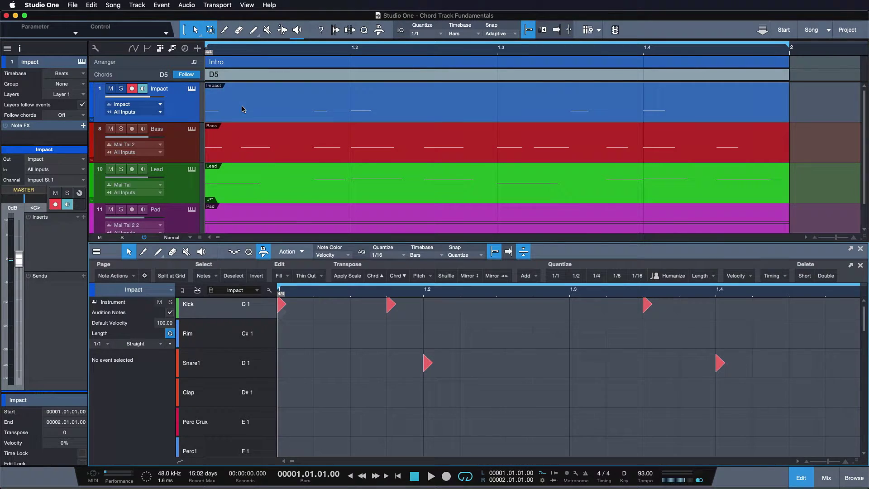
{"action": "double_click", "coordinate": [284, 75]}
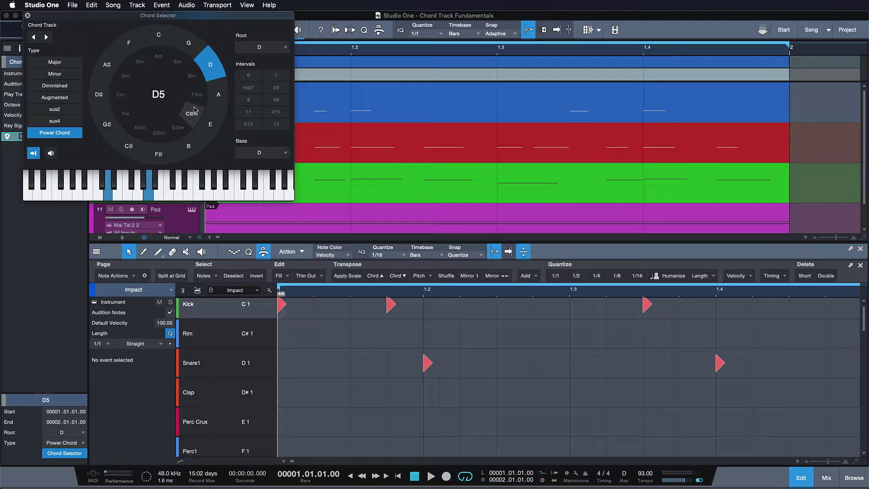
{"action": "left_click", "coordinate": [216, 97]}
{"action": "left_click", "coordinate": [188, 146]}
{"action": "left_click", "coordinate": [159, 153]}
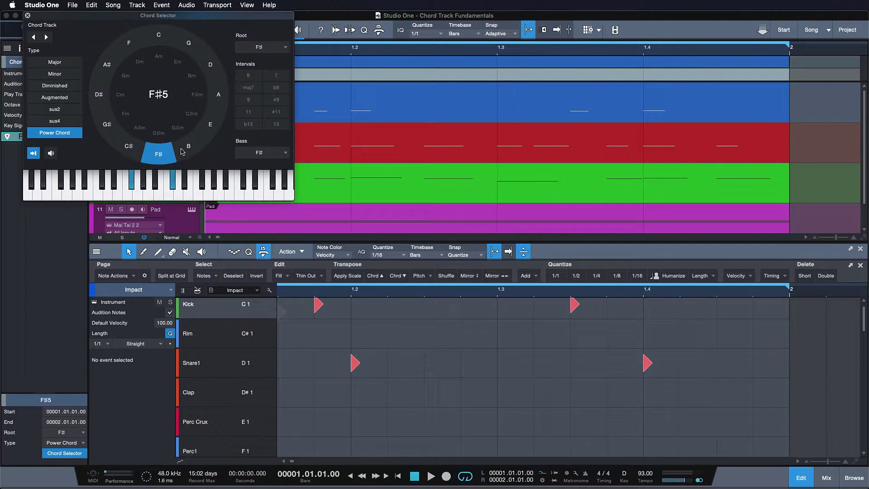
{"action": "left_click", "coordinate": [214, 129]}
{"action": "left_click", "coordinate": [210, 65]}
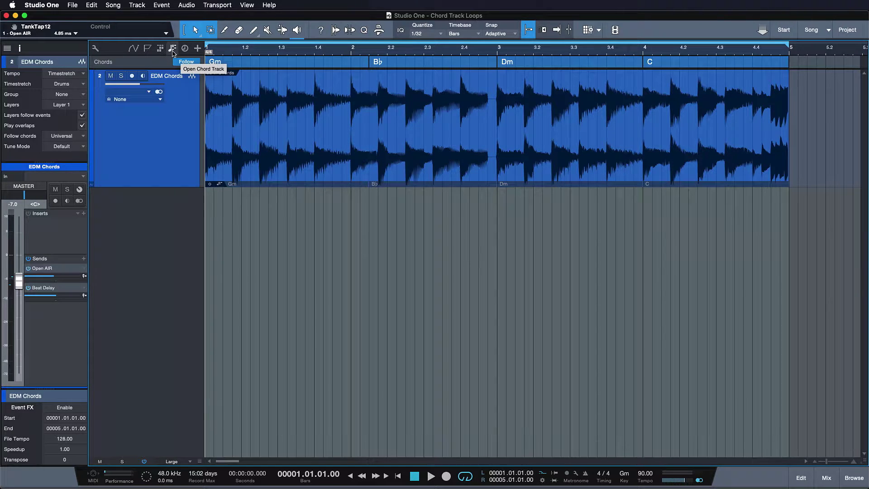
Show the tempo track and keep the EDM Chords loop's tempo mode on Timestretch.
{"action": "left_click", "coordinate": [185, 50]}
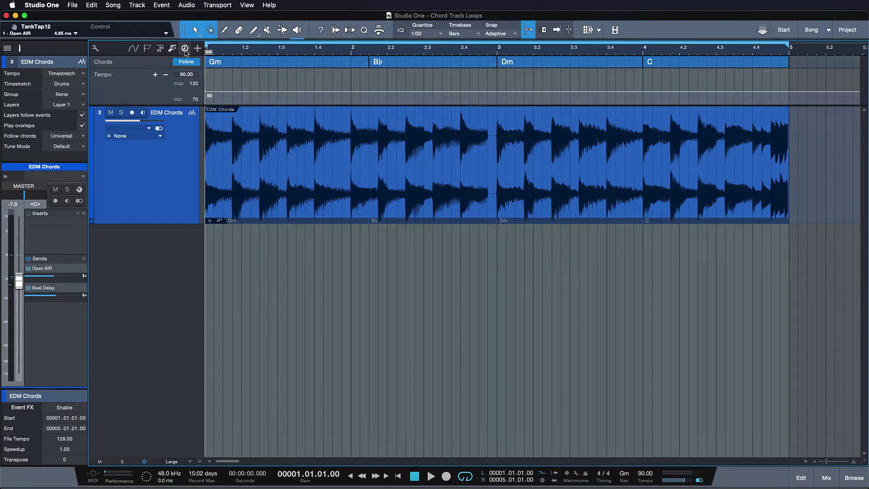
{"action": "left_click", "coordinate": [71, 73]}
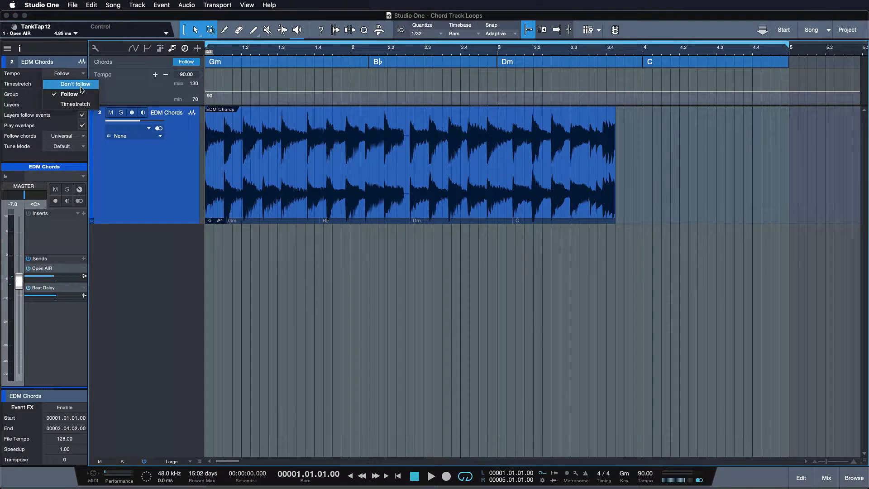
{"action": "left_click", "coordinate": [85, 105]}
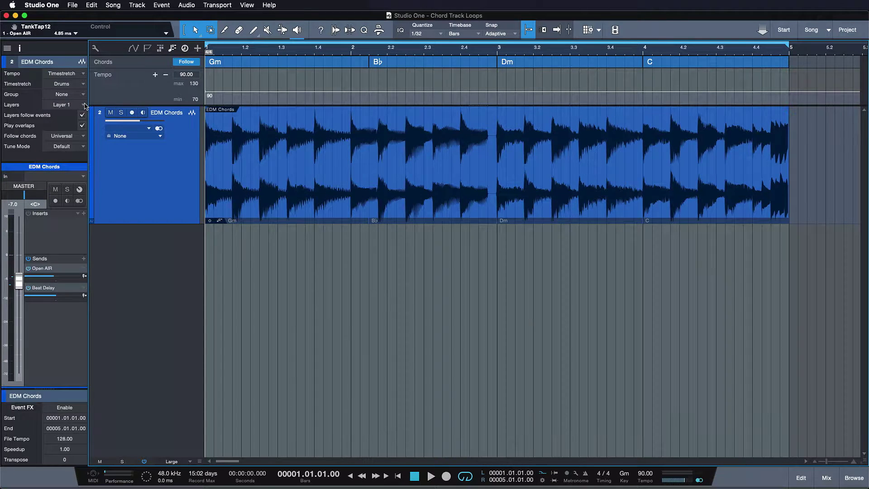
{"action": "left_click", "coordinate": [63, 138]}
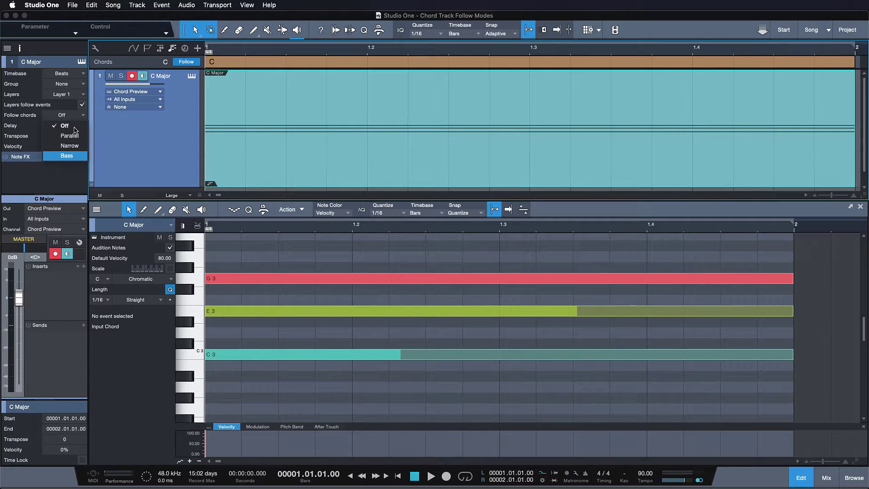
Leave Follow chords Off and rename the bar-1 chord from C to Am.
{"action": "left_click", "coordinate": [65, 126]}
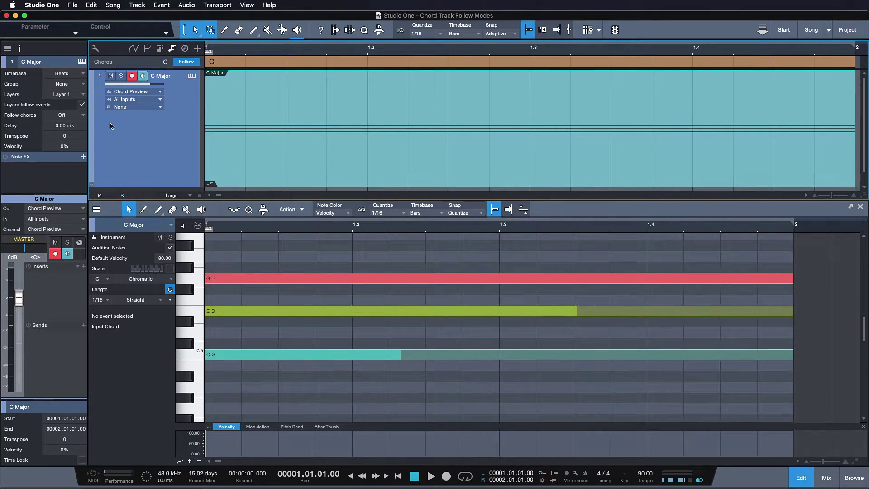
{"action": "left_click", "coordinate": [222, 62]}
{"action": "right_click", "coordinate": [226, 62]}
{"action": "left_click", "coordinate": [240, 67]}
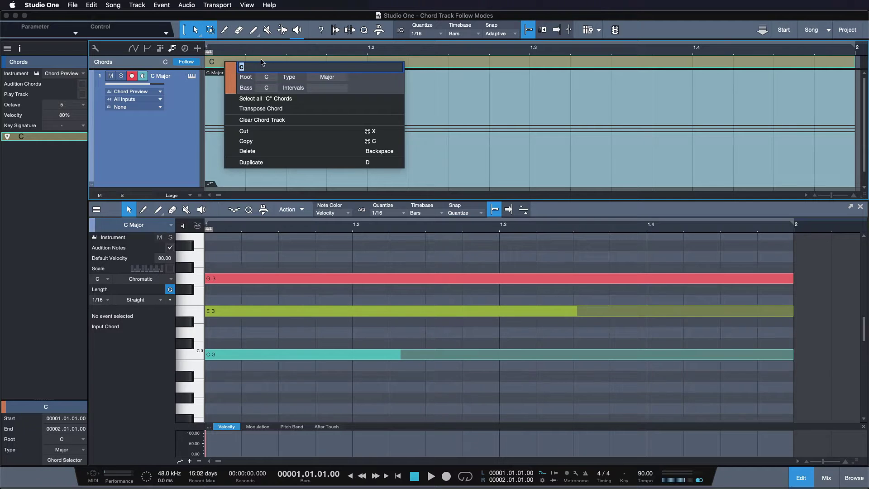
{"action": "type", "text": "Am"}
{"action": "key", "text": "Return"}
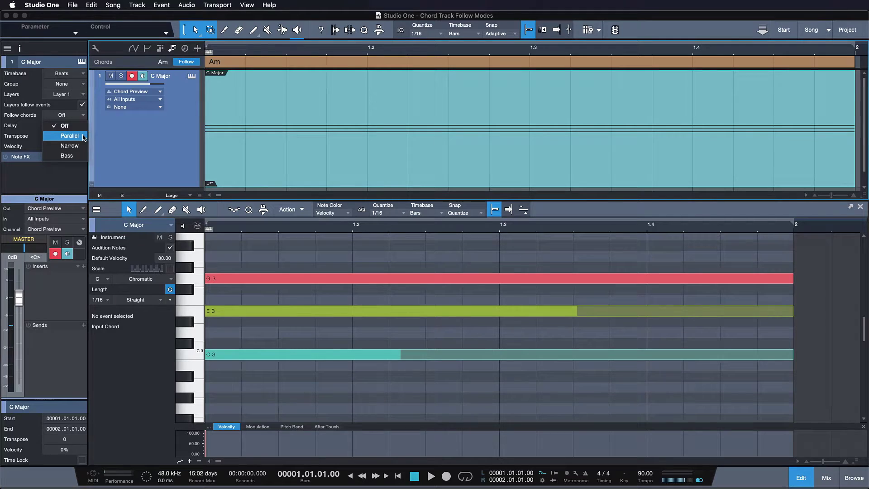
Try Parallel mode, then hand-transpose the notes toward A minor and undo back to C major.
{"action": "left_click", "coordinate": [69, 136]}
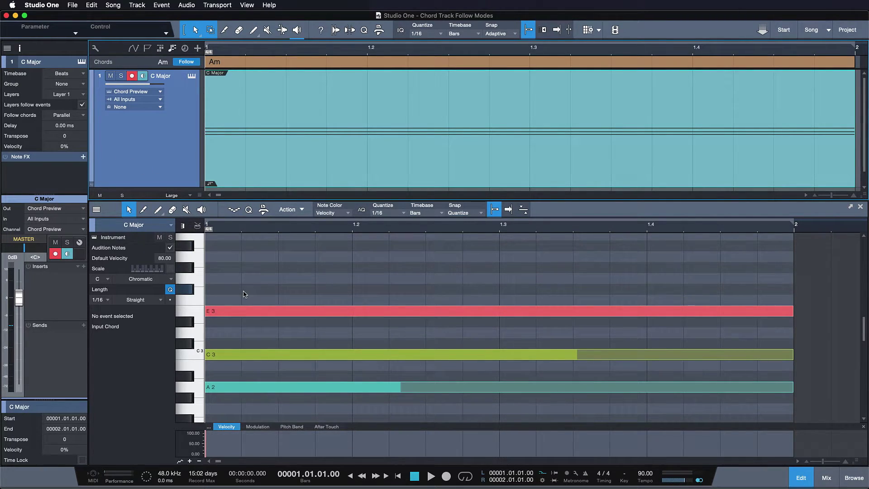
{"action": "key", "text": "super+z"}
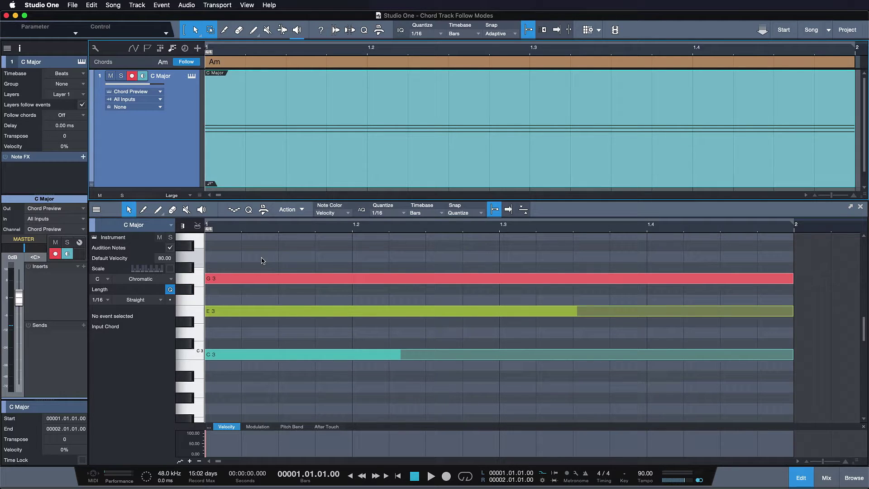
{"action": "left_click_drag", "start_coordinate": [261, 260], "coordinate": [317, 366]}
{"action": "key", "text": "Down"}
{"action": "key", "text": "Down"}
{"action": "key", "text": "Down"}
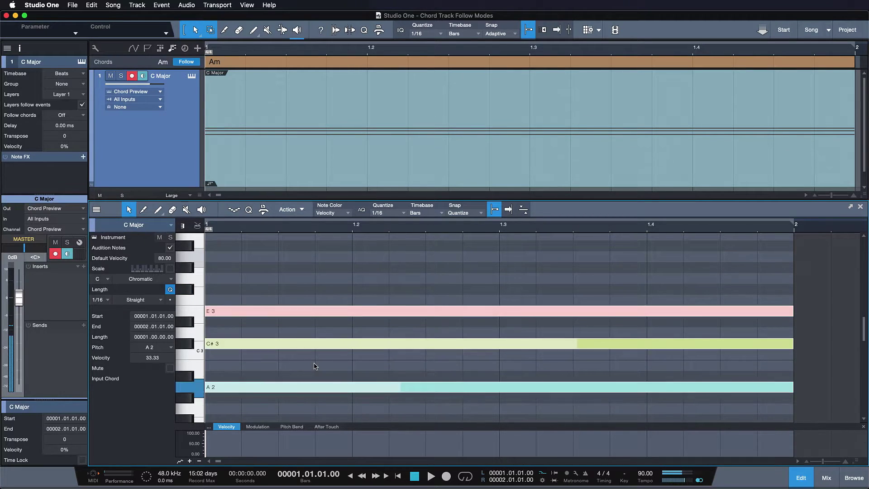
{"action": "left_click", "coordinate": [275, 334]}
{"action": "left_click", "coordinate": [276, 342]}
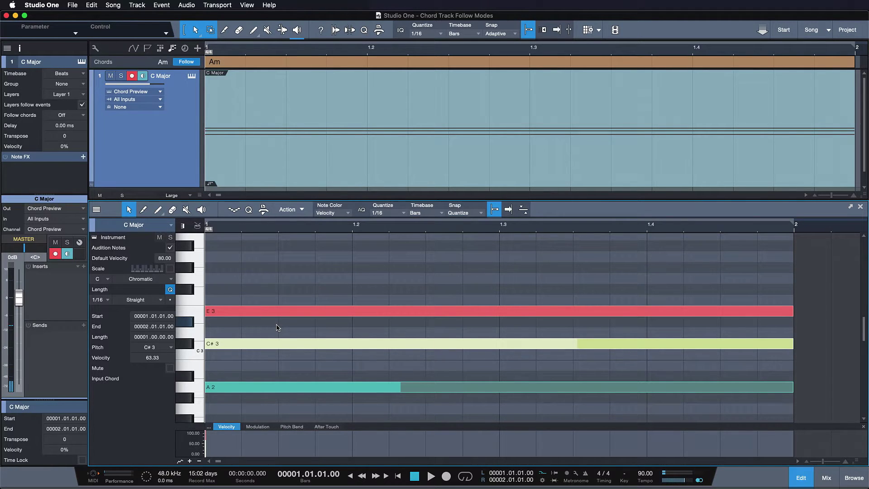
{"action": "key", "text": "Down"}
{"action": "left_click", "coordinate": [279, 330]}
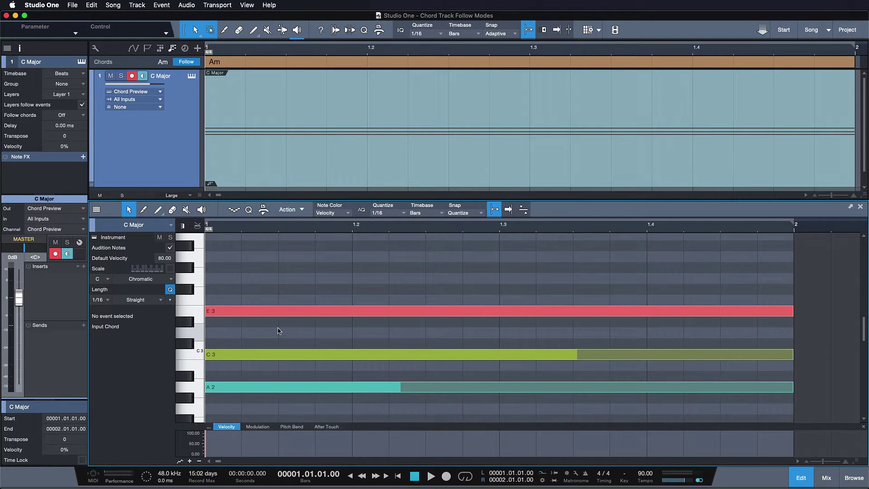
{"action": "key", "text": "ctrl+z"}
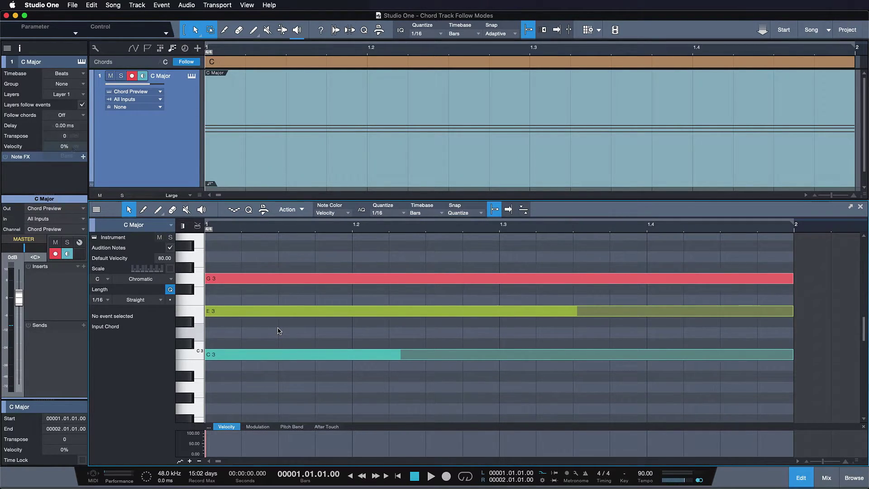
{"action": "left_click", "coordinate": [68, 115]}
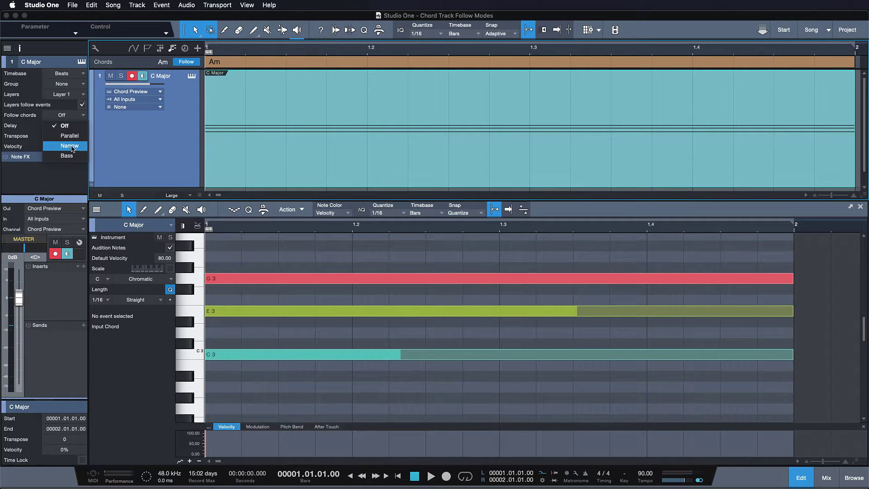
Set the C Major part's Follow chords mode to Narrow.
{"action": "left_click", "coordinate": [69, 146]}
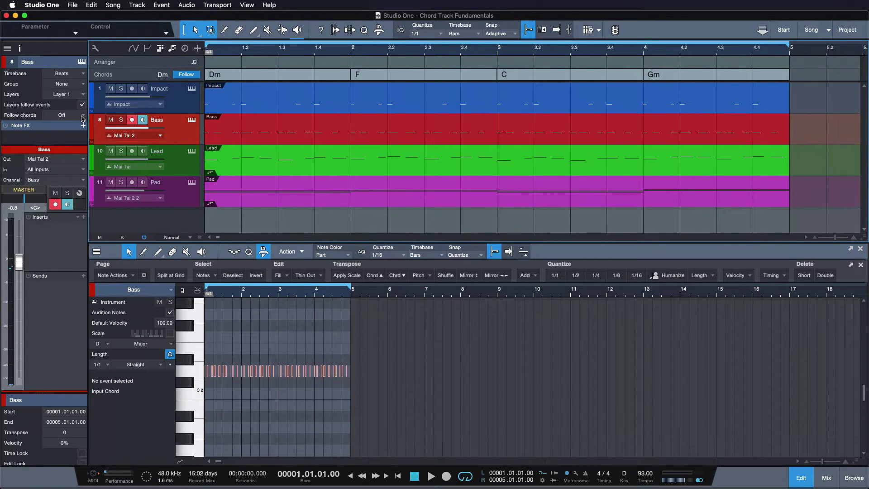
Play the Dm, F, C, Gm song, switch the Bass track to Bass follow mode, and replay it.
{"action": "key", "text": "space"}
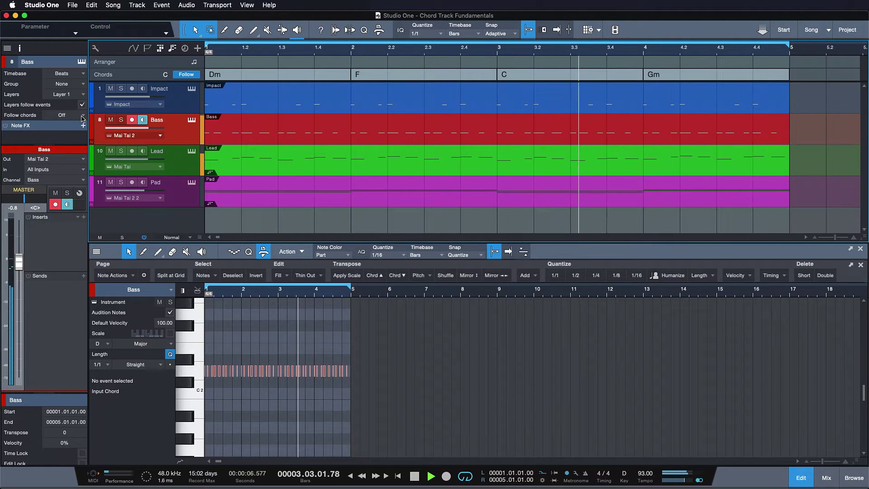
{"action": "key", "text": "space"}
{"action": "left_click", "coordinate": [83, 118]}
{"action": "left_click", "coordinate": [79, 157]}
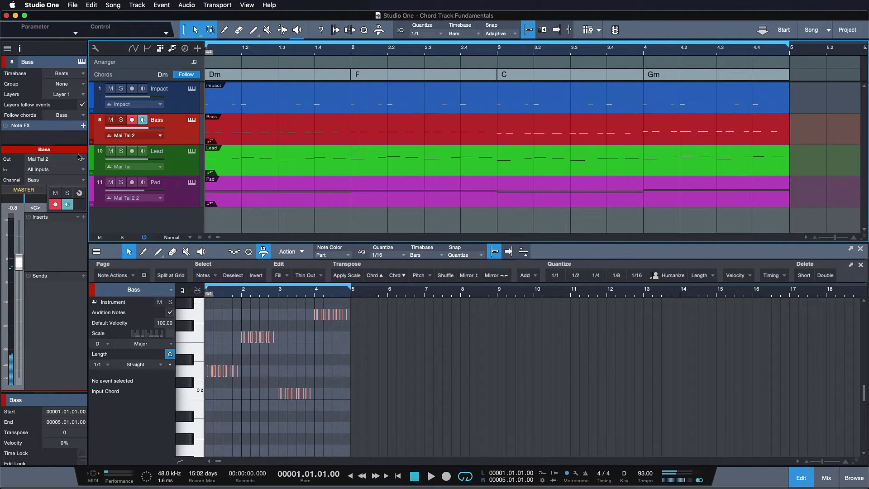
{"action": "key", "text": "space"}
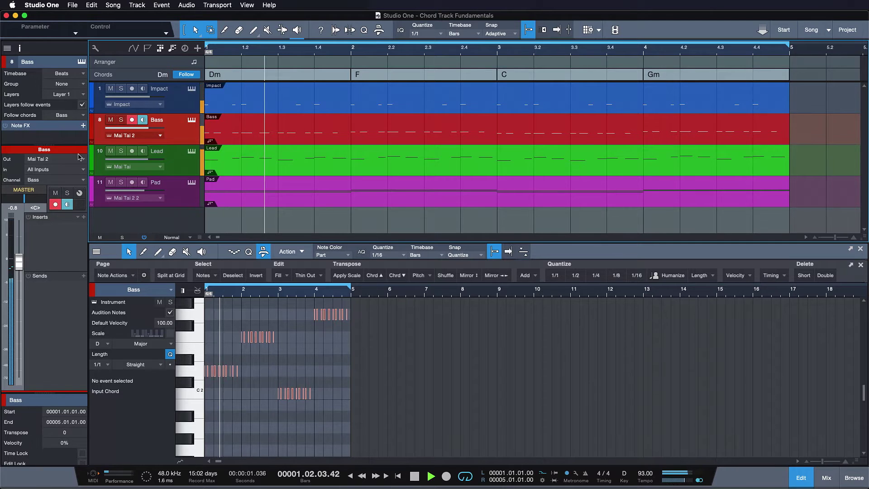
{"action": "key", "text": "space"}
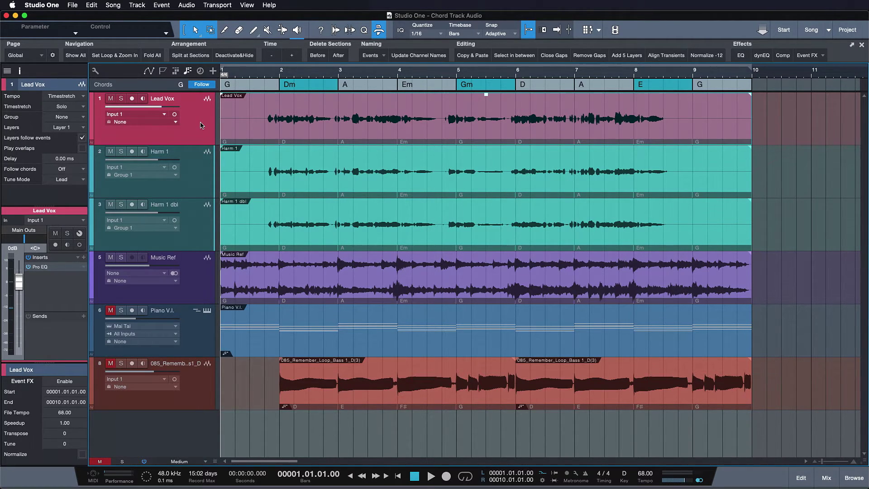
Audition the tracks, set Harm 1, Harm 1 dbl and Music Ref to Scale mode, then replay.
{"action": "key", "text": "space"}
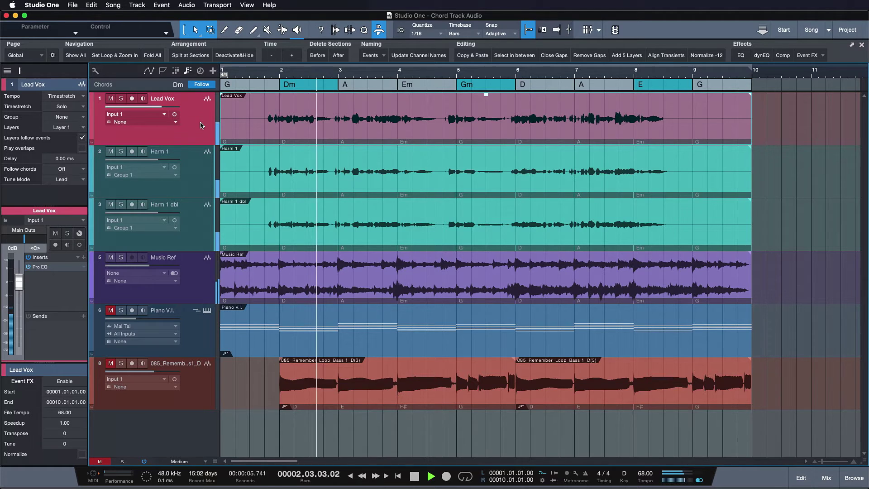
{"action": "key", "text": "space"}
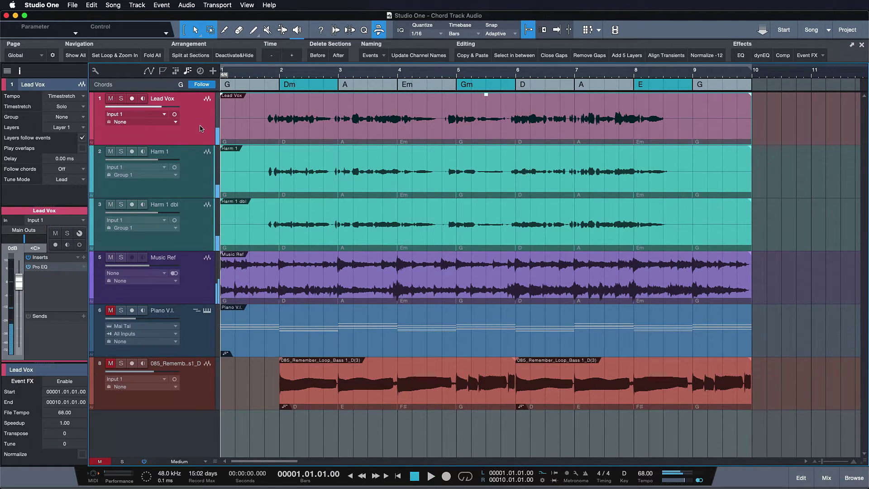
{"action": "left_click", "coordinate": [200, 277], "text": "shift"}
{"action": "left_click", "coordinate": [64, 179]}
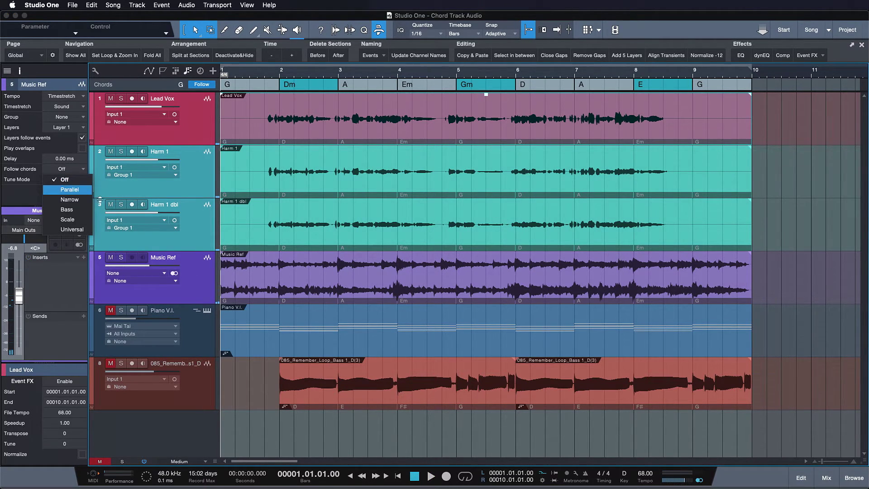
{"action": "left_click", "coordinate": [78, 220]}
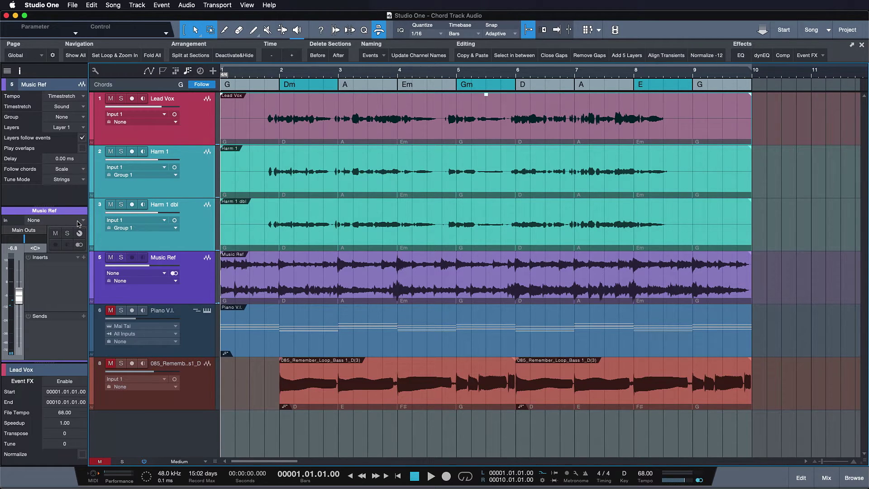
{"action": "key", "text": "space"}
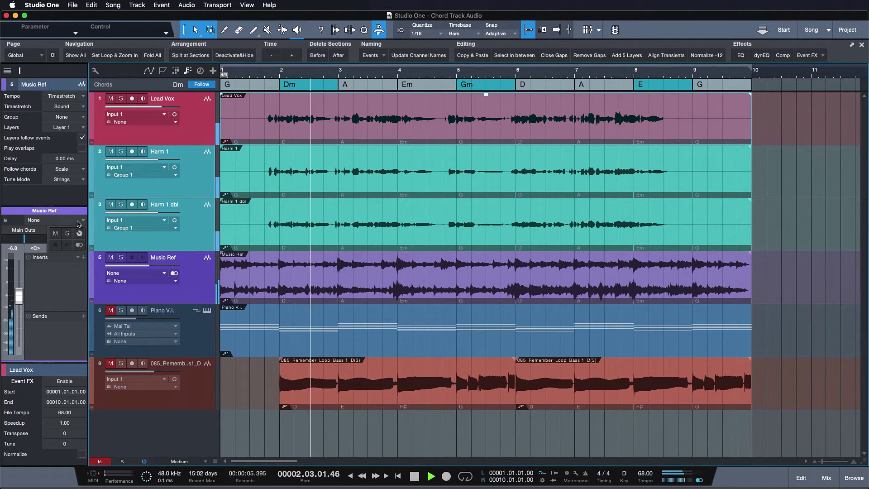
{"action": "key", "text": "space"}
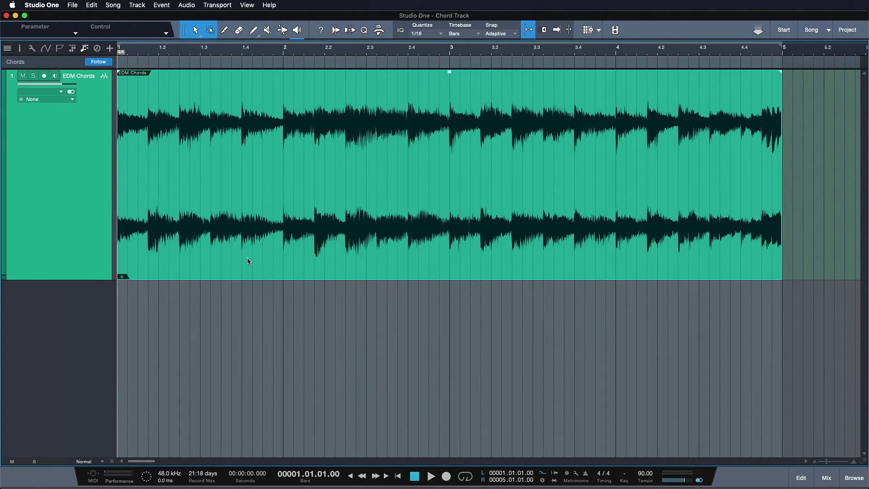
Confirm the EDM Chords loop's 128 file tempo, then extract its Gm, B♭, F, D♭m, C chords.
{"action": "right_click", "coordinate": [247, 261]}
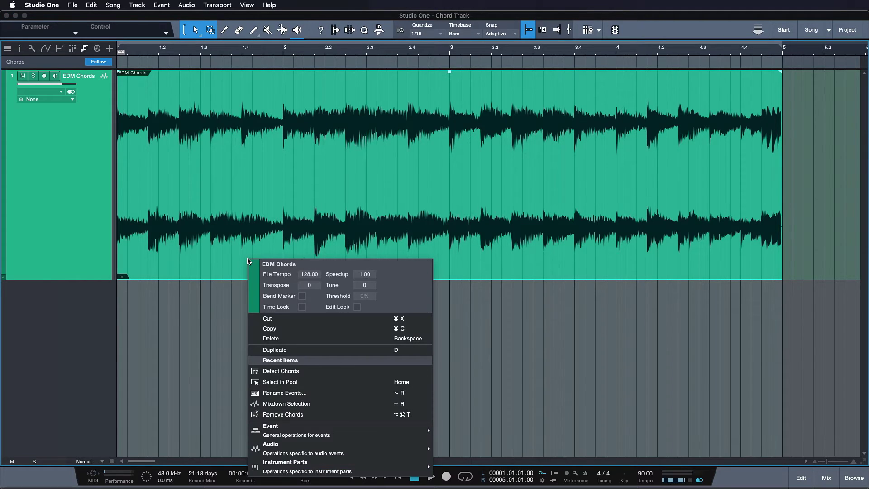
{"action": "left_click", "coordinate": [318, 275]}
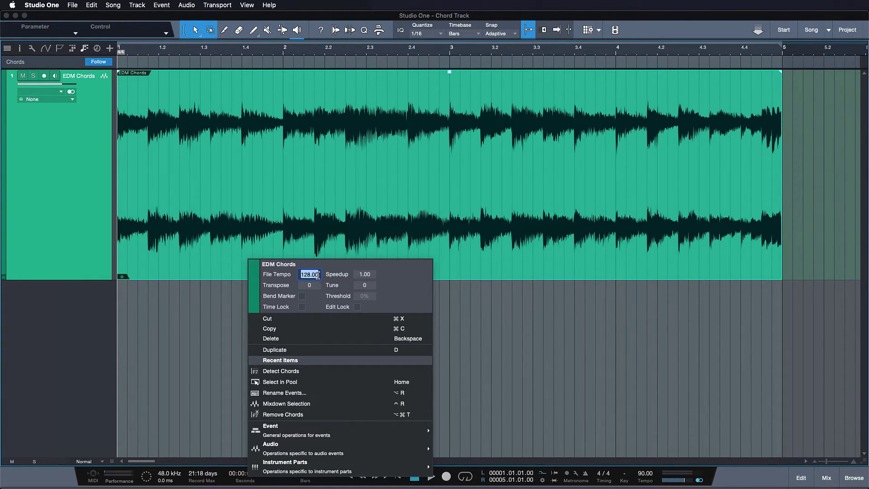
{"action": "left_click", "coordinate": [356, 247]}
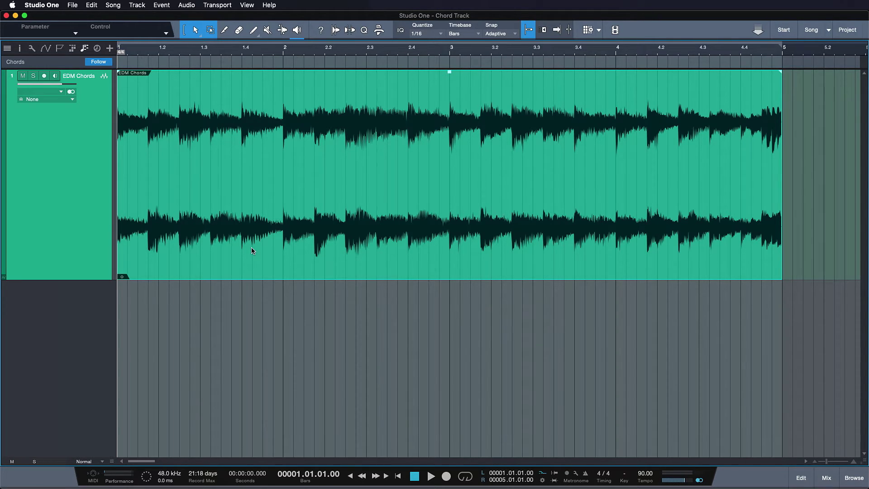
{"action": "left_click_drag", "start_coordinate": [253, 250], "coordinate": [226, 60]}
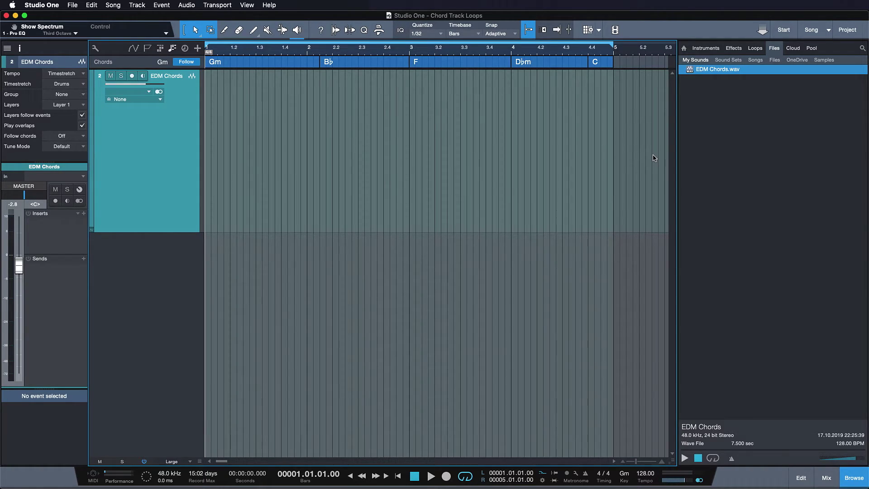
Place EDM Chords.wav on track 2 at bar 1 and make it follow chords in Scale mode.
{"action": "left_click", "coordinate": [731, 71]}
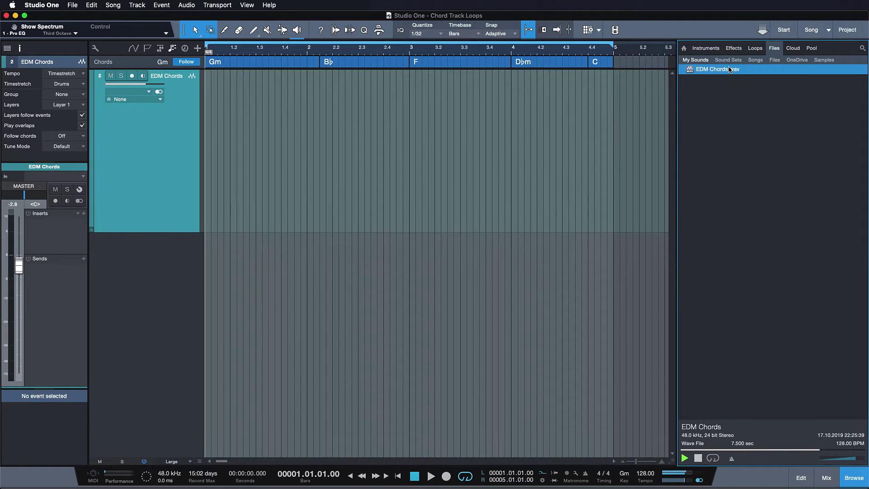
{"action": "left_click_drag", "start_coordinate": [727, 73], "coordinate": [214, 162]}
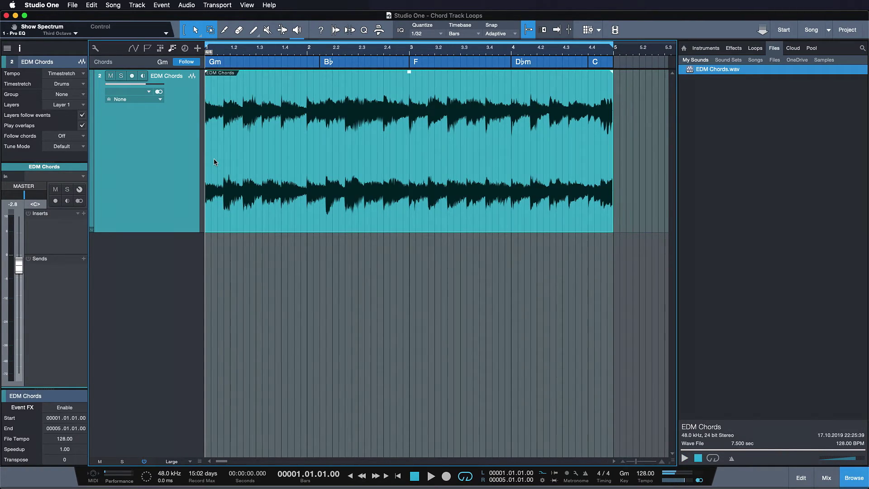
{"action": "left_click", "coordinate": [77, 138]}
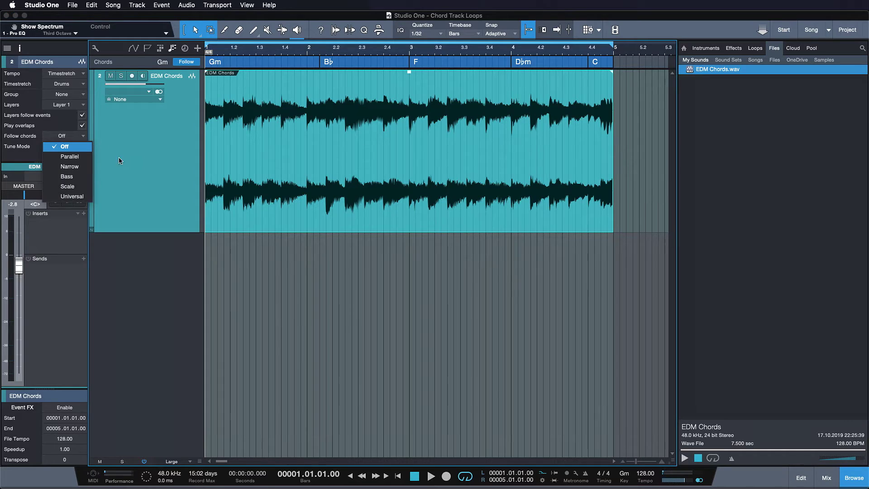
{"action": "left_click", "coordinate": [68, 186]}
Play the loop to hear Scale mode, then stop and reopen the follow-mode choices.
{"action": "key", "text": "space"}
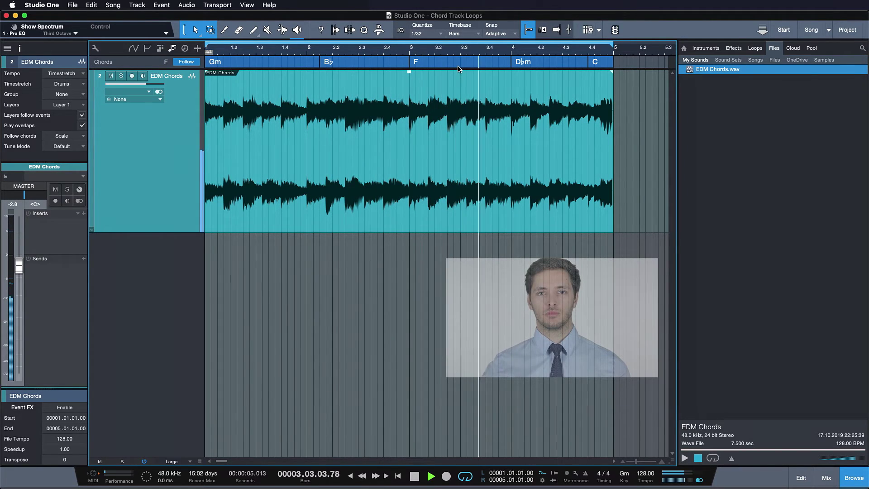
{"action": "key", "text": "space"}
{"action": "left_click", "coordinate": [68, 136]}
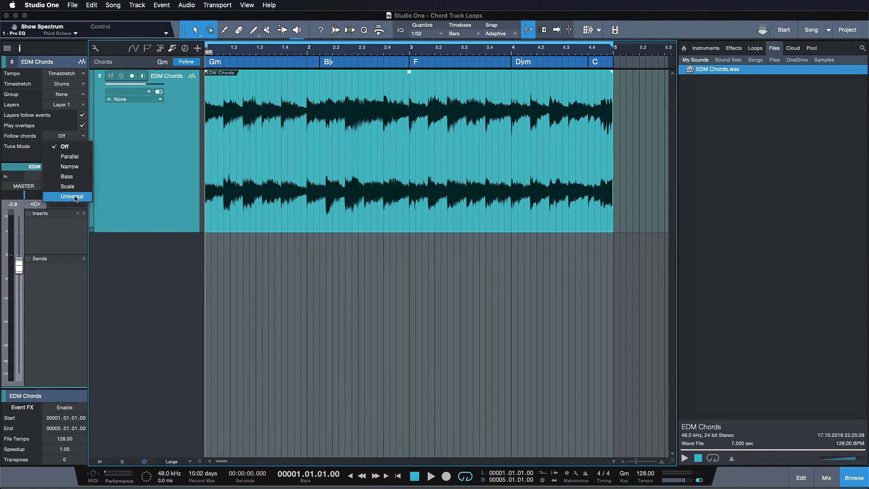
Switch the EDM Chords loop to Universal follow mode and play it back.
{"action": "left_click", "coordinate": [72, 197]}
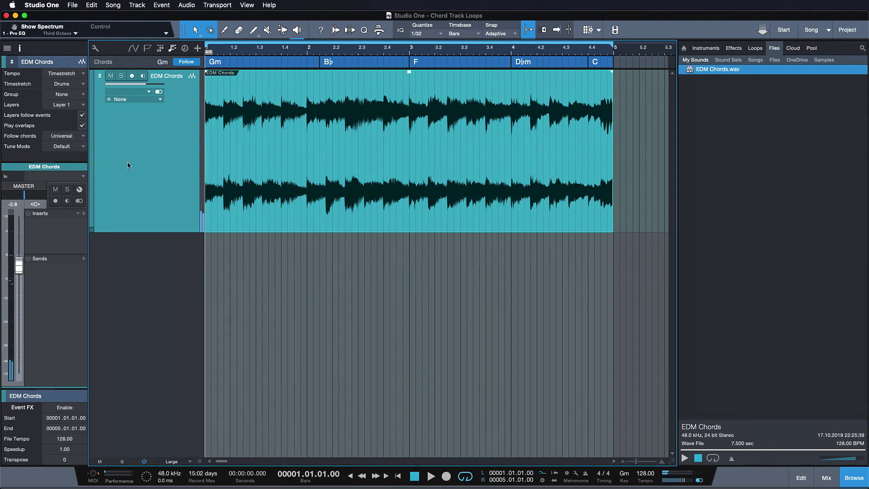
{"action": "key", "text": "space"}
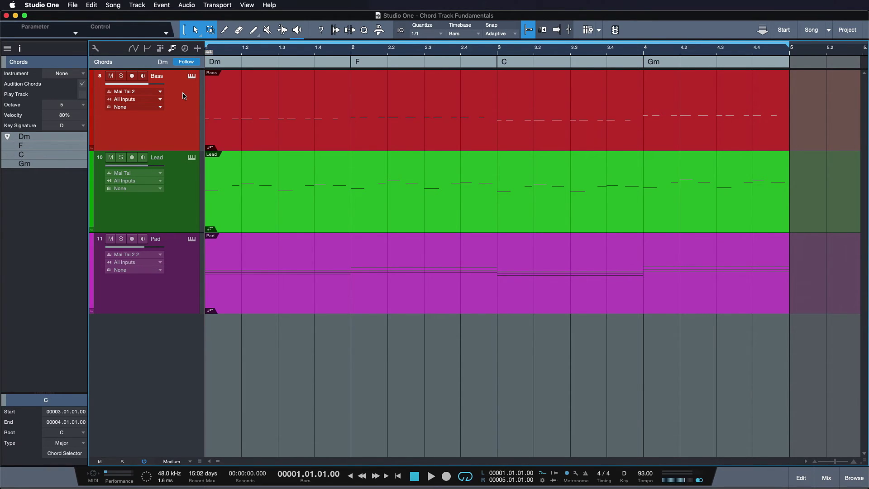
Toggle the Chords track's Follow on and off to compare Bass, Lead and Pad, ending off.
{"action": "left_click", "coordinate": [189, 63]}
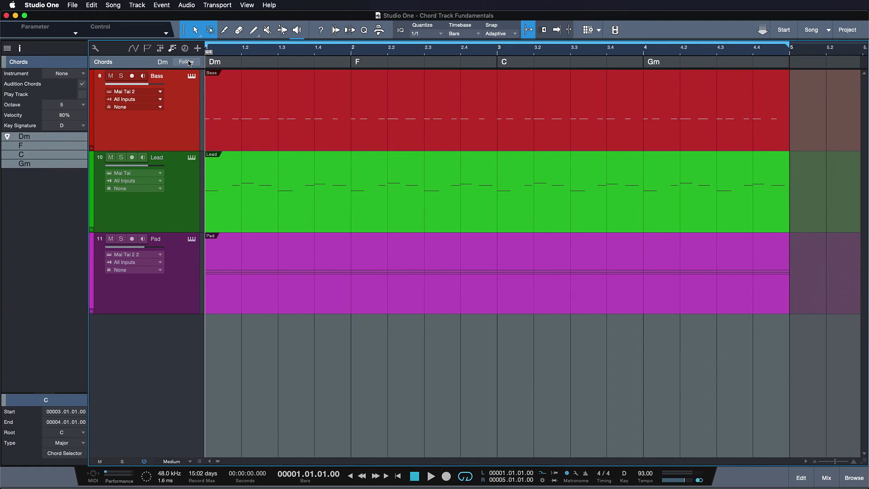
{"action": "left_click", "coordinate": [189, 62]}
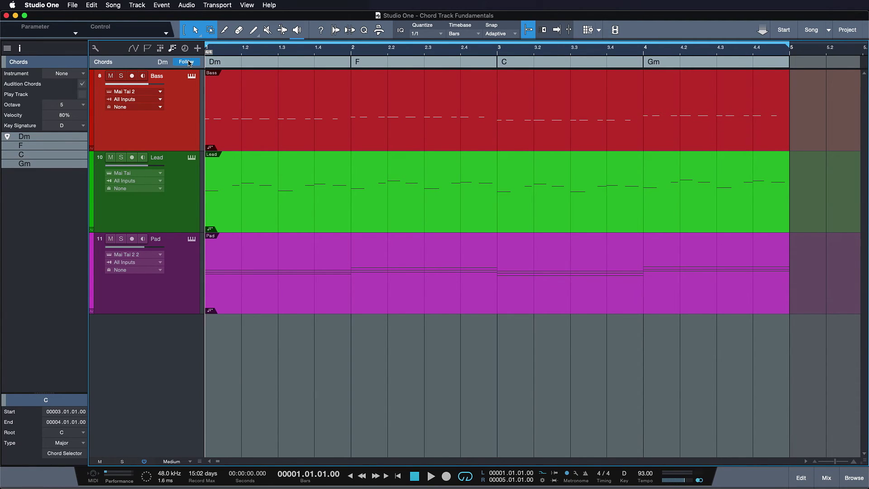
{"action": "left_click", "coordinate": [189, 62]}
{"action": "left_click", "coordinate": [189, 62]}
{"action": "left_click", "coordinate": [189, 62]}
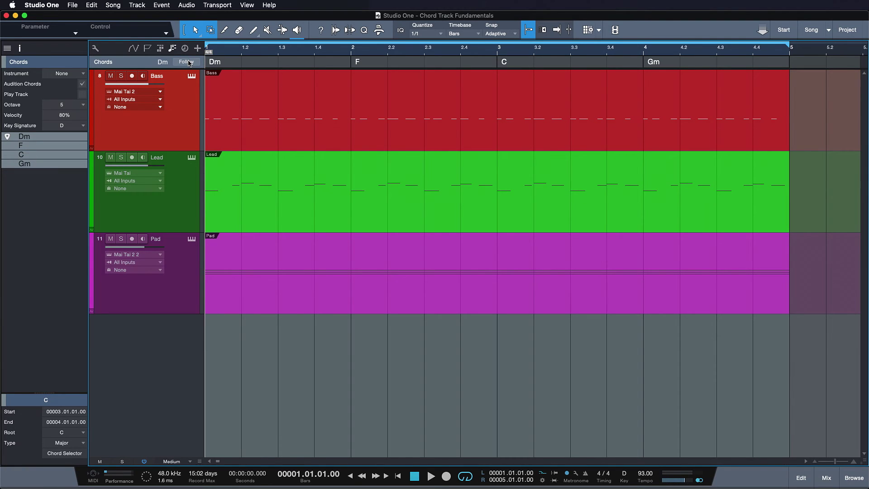